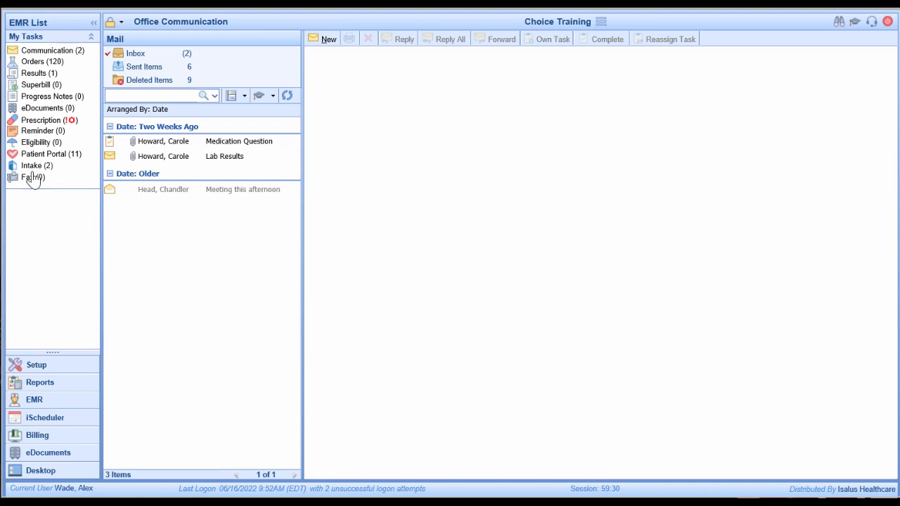
Show the Communication Inbox messages, checking the arrange options without changing them
left_click(55, 51)
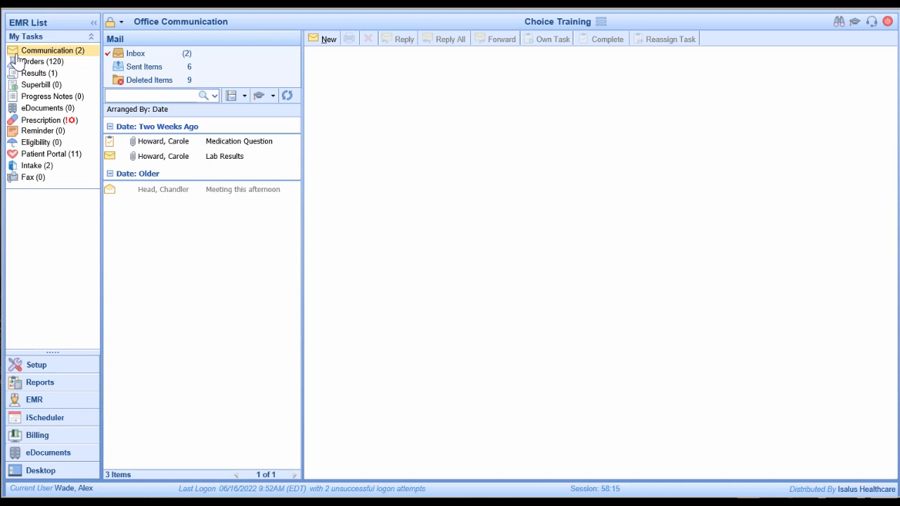
left_click(185, 58)
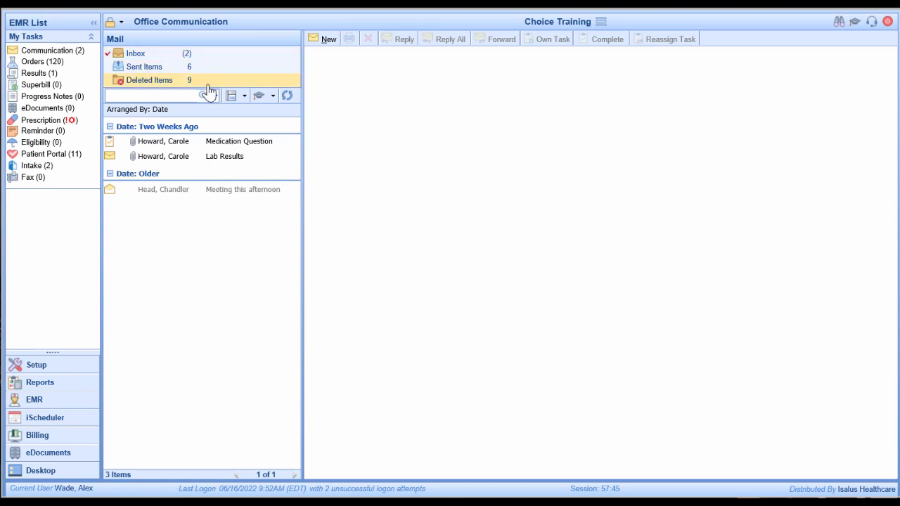
left_click(153, 112)
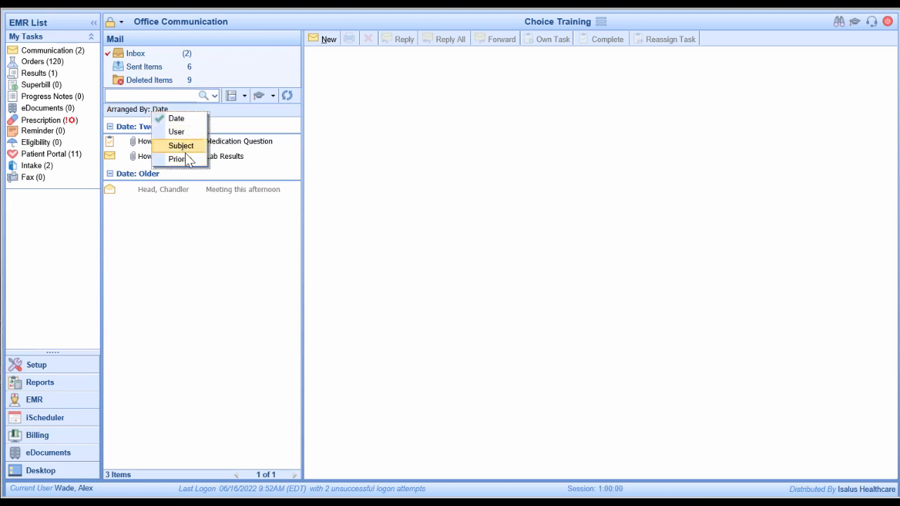
left_click(240, 275)
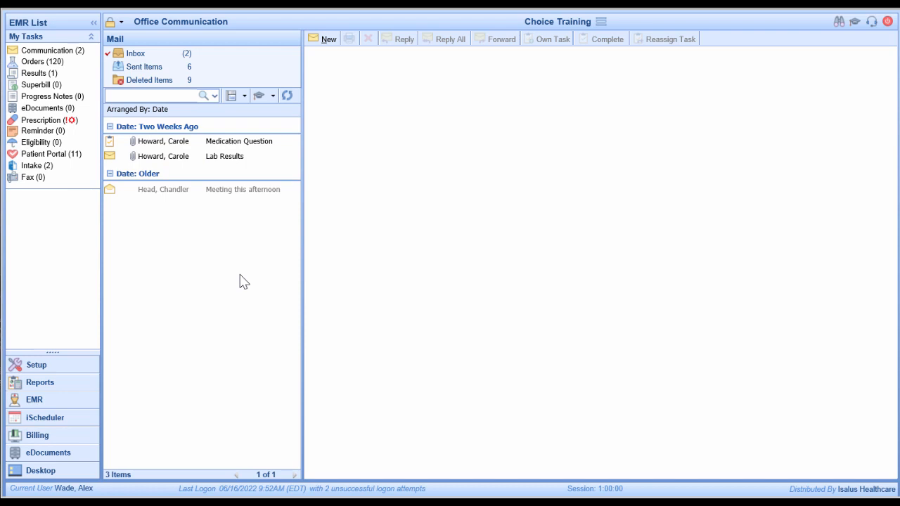
left_click(163, 96)
Open the Lab Results message, which says no action is needed
left_click(136, 162)
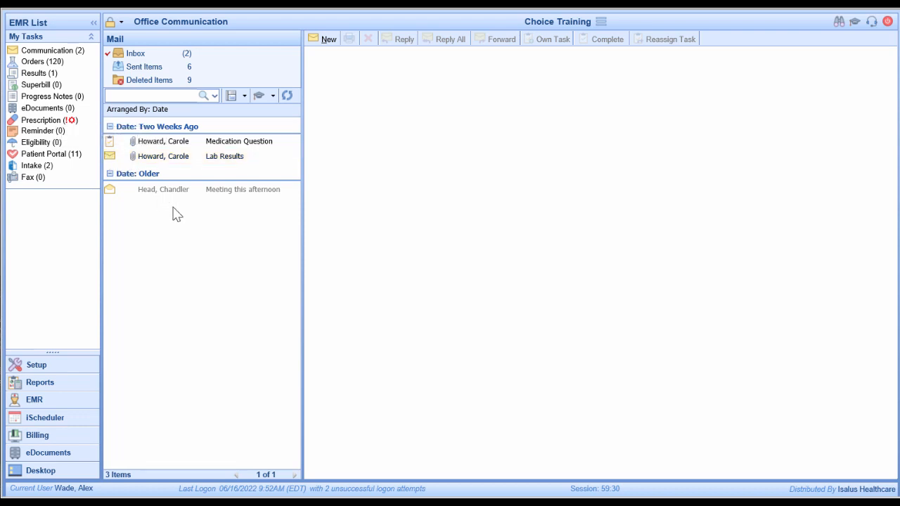
left_click(117, 146)
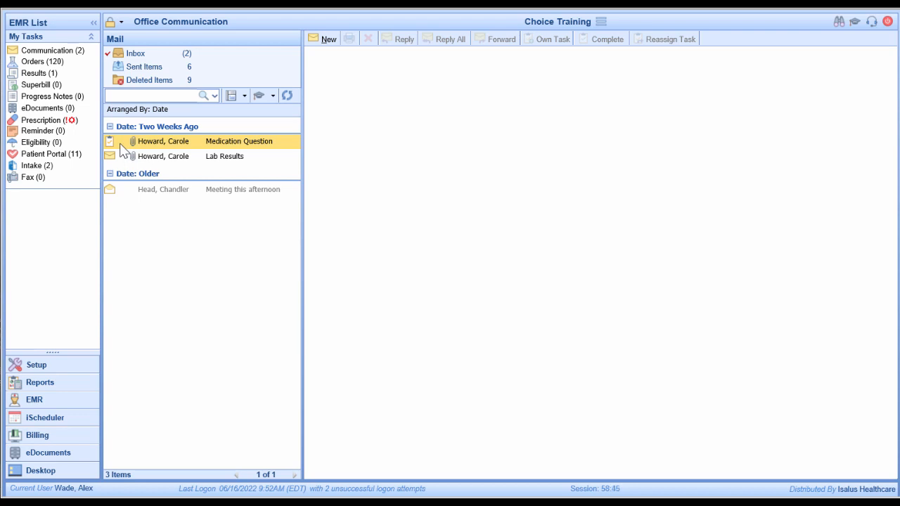
left_click(121, 157)
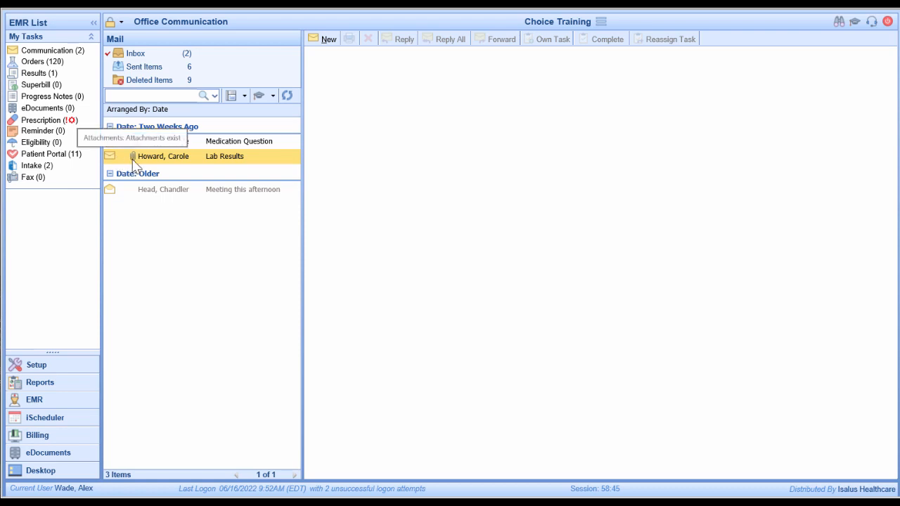
left_click(123, 157)
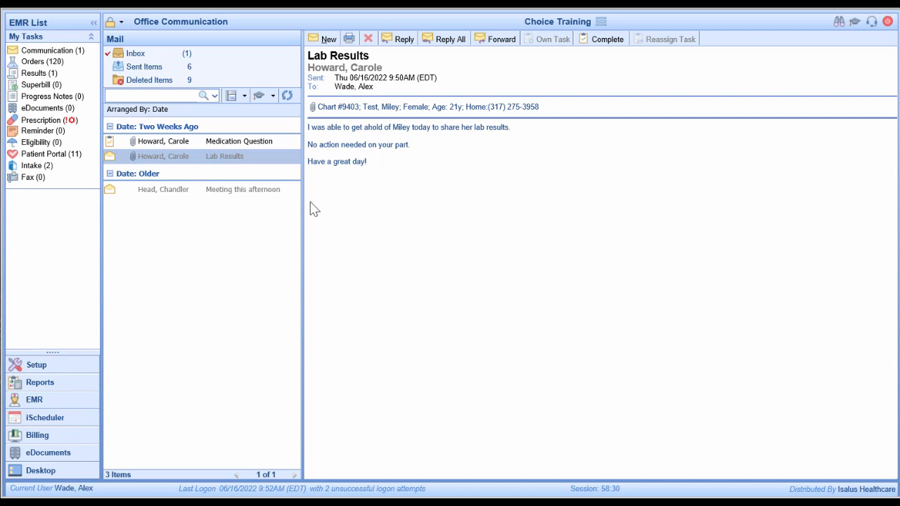
Open the Medication Question nurse task, bringing the Inbox unread count to 0
left_click(205, 140)
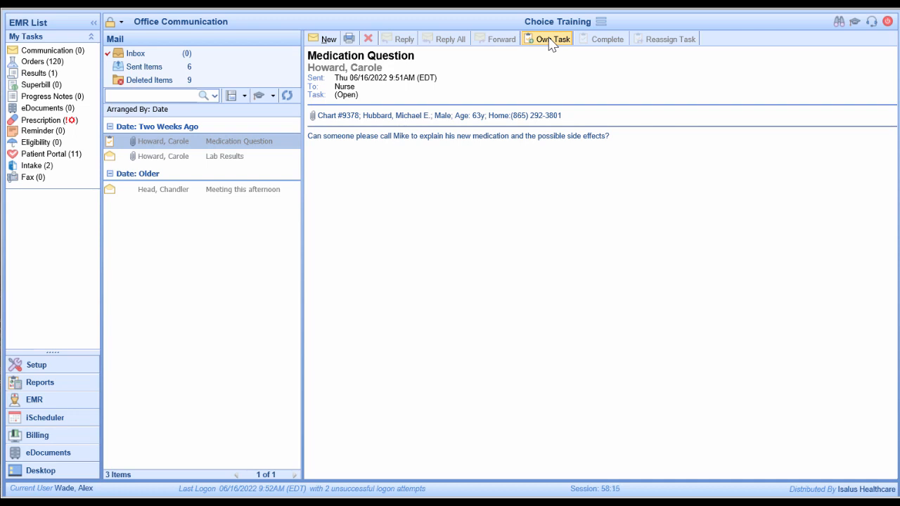
Assign the Medication Question task to yourself with Own Task
left_click(551, 41)
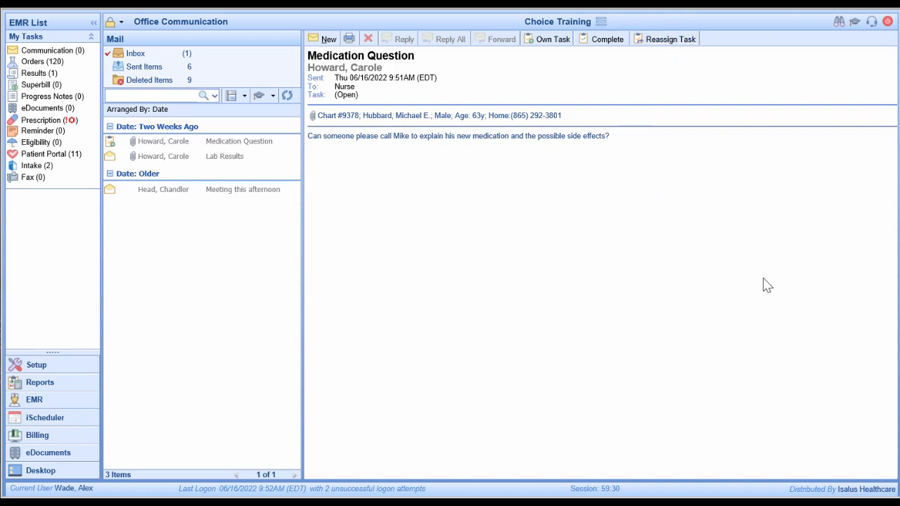
left_click(664, 40)
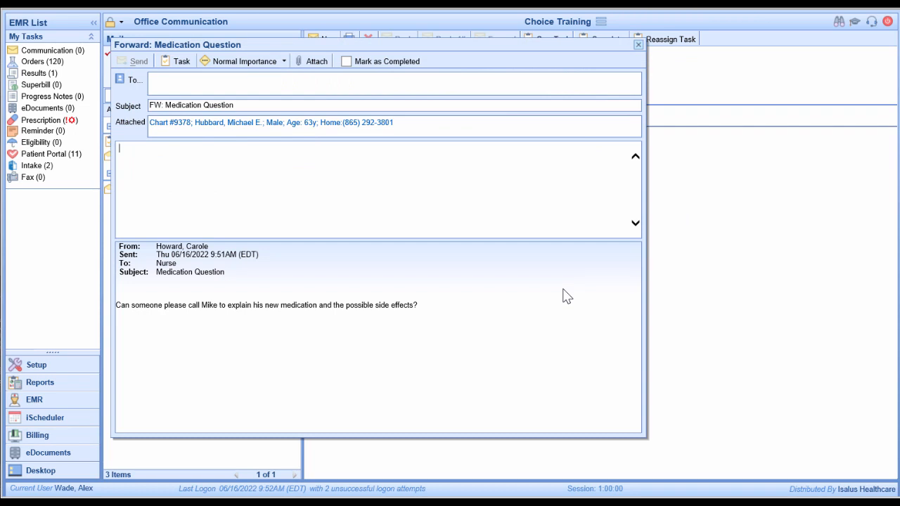
left_click(182, 83)
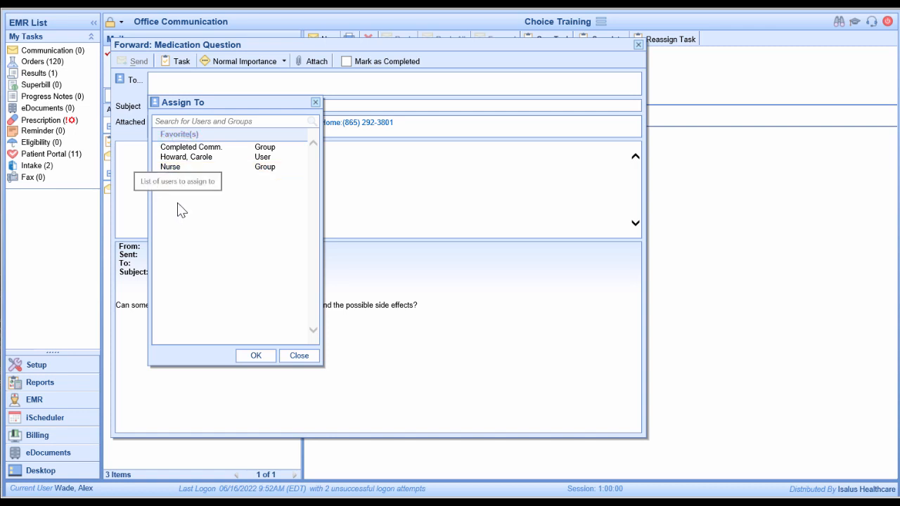
left_click(315, 102)
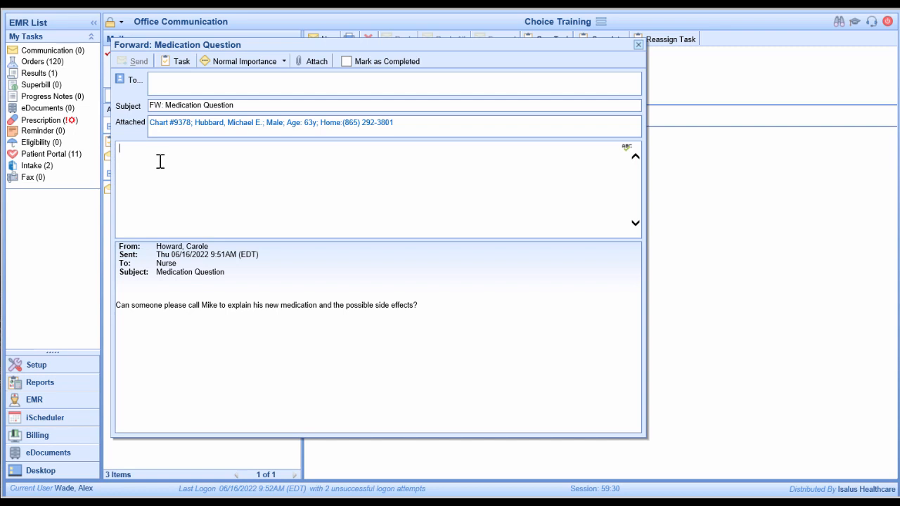
left_click(638, 45)
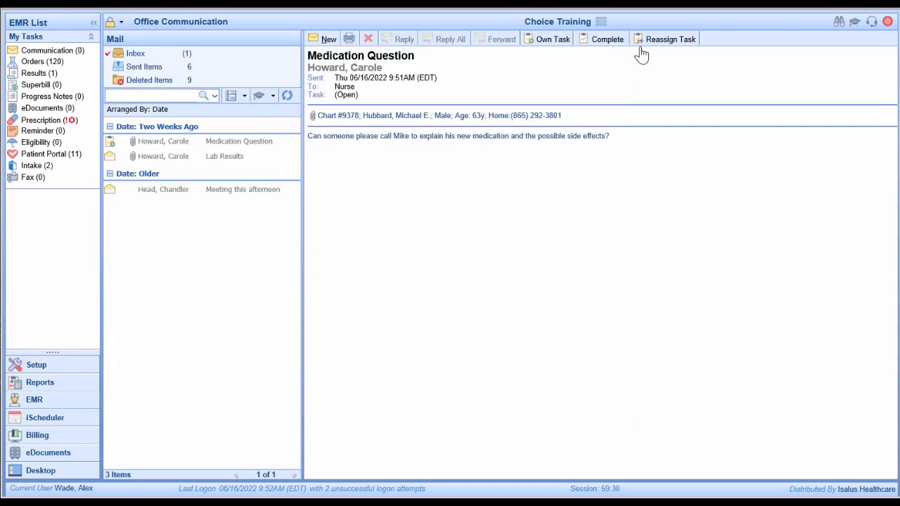
Mark the Medication Question task completed with the note 'Called pt and explained details.'
left_click(602, 42)
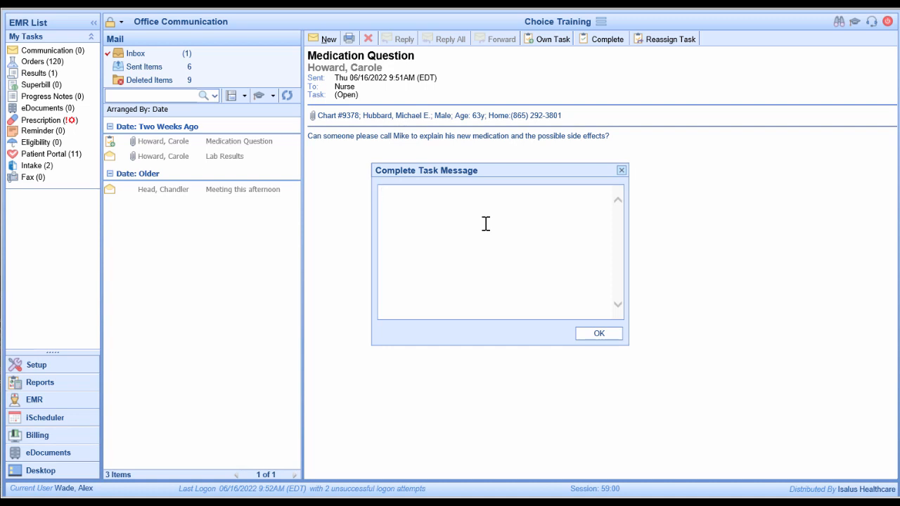
type("Called pt and explained")
key("BackSpace")
key("BackSpace")
key("BackSpace")
key("BackSpace")
key("BackSpace")
key("BackSpace")
type("ained details.")
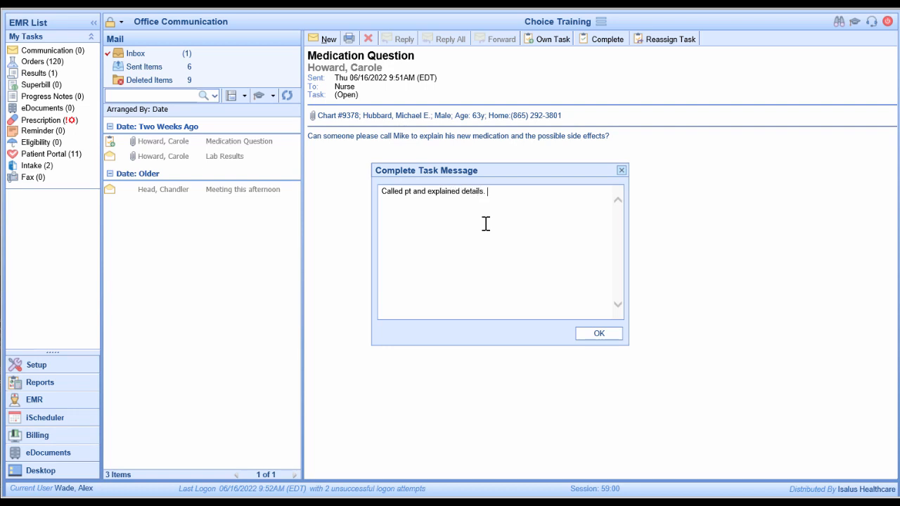
left_click(589, 330)
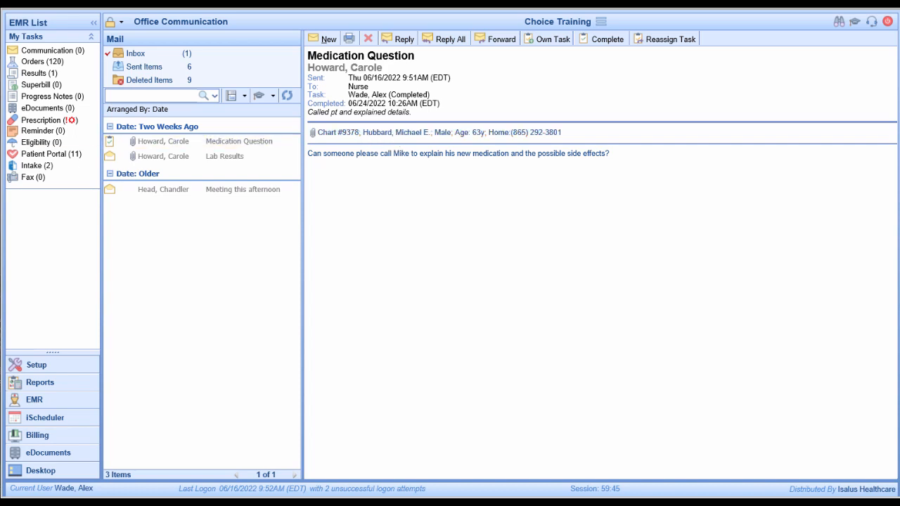
Delete the completed Medication Question message from the Inbox
key("Delete")
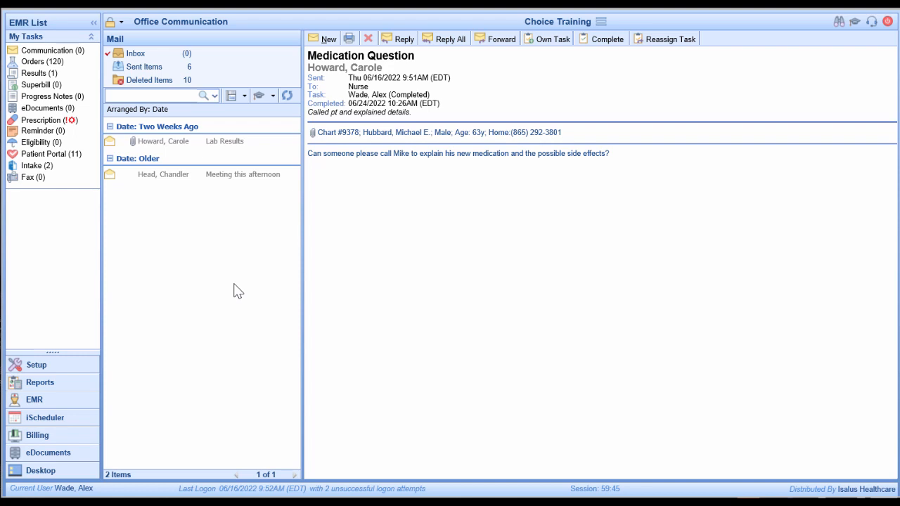
Start a new blank message, closing the Attachments dialog without attaching anything
left_click(323, 39)
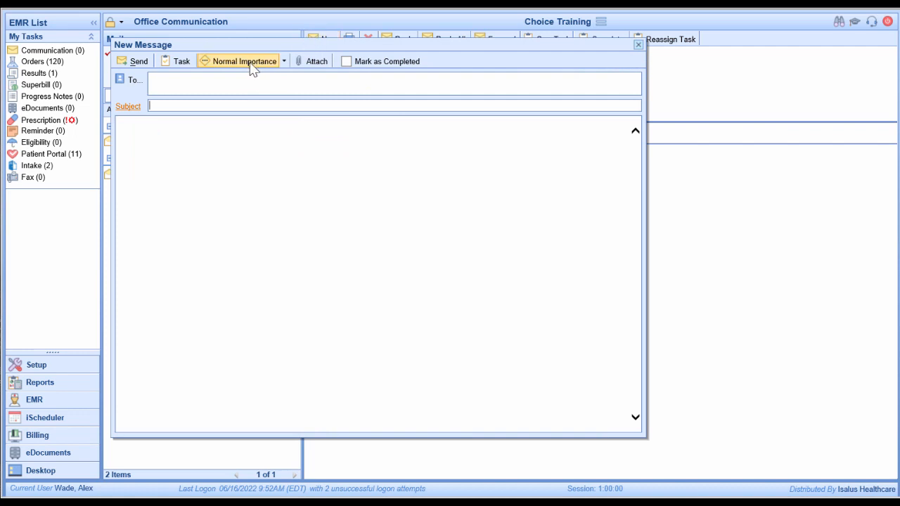
left_click(312, 62)
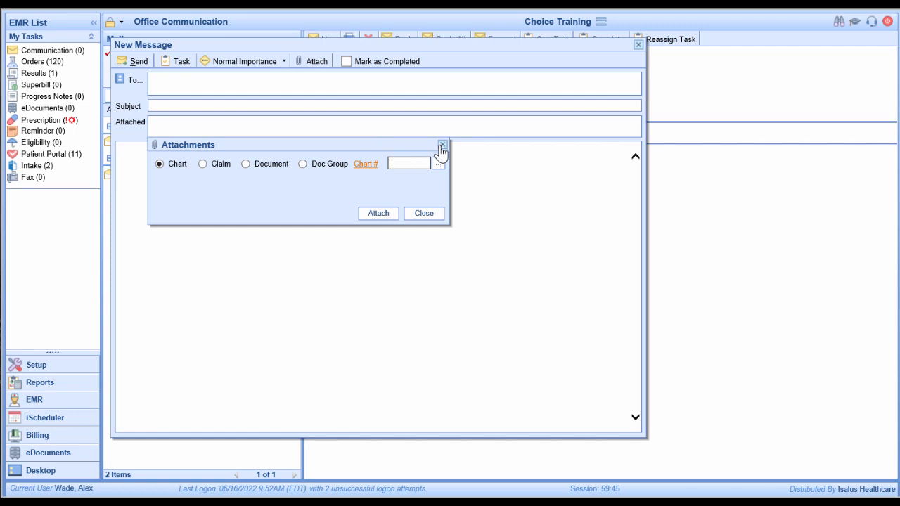
left_click(441, 146)
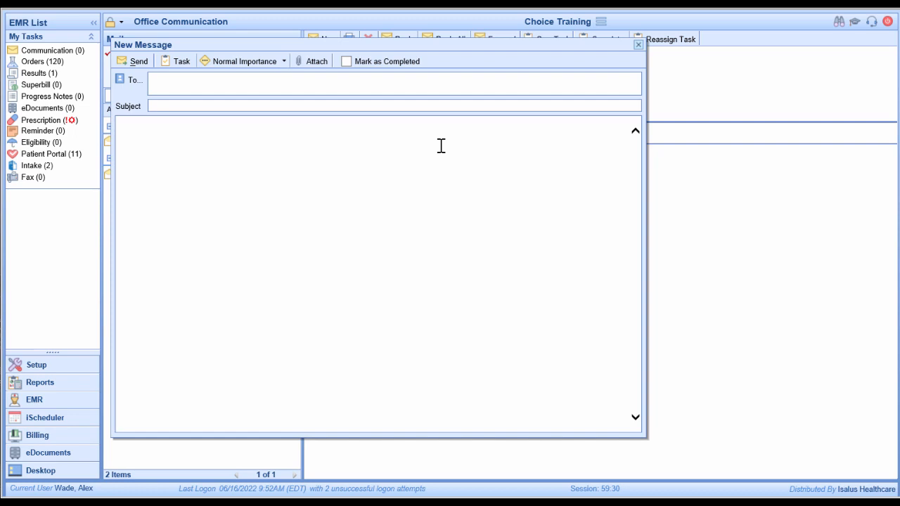
Address the message to the colleague from Favorites with subject 'Have a fun vacation'
left_click(221, 86)
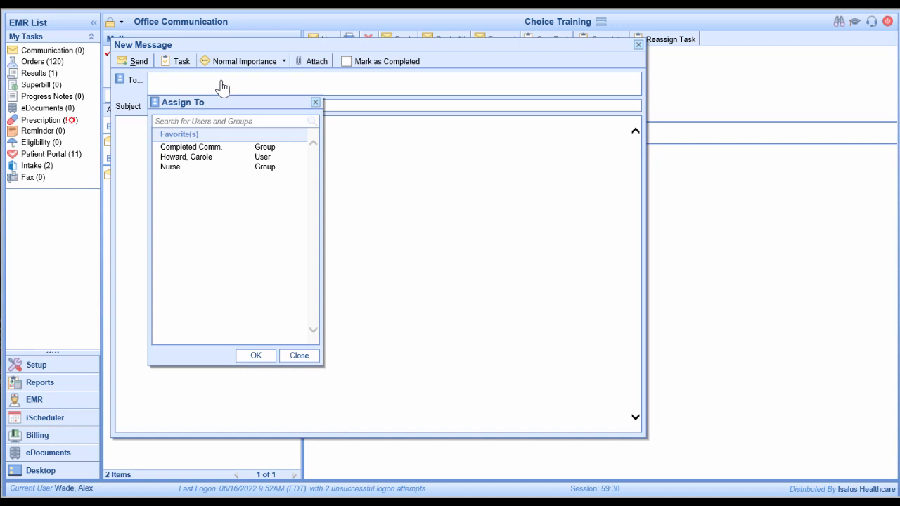
left_click(215, 159)
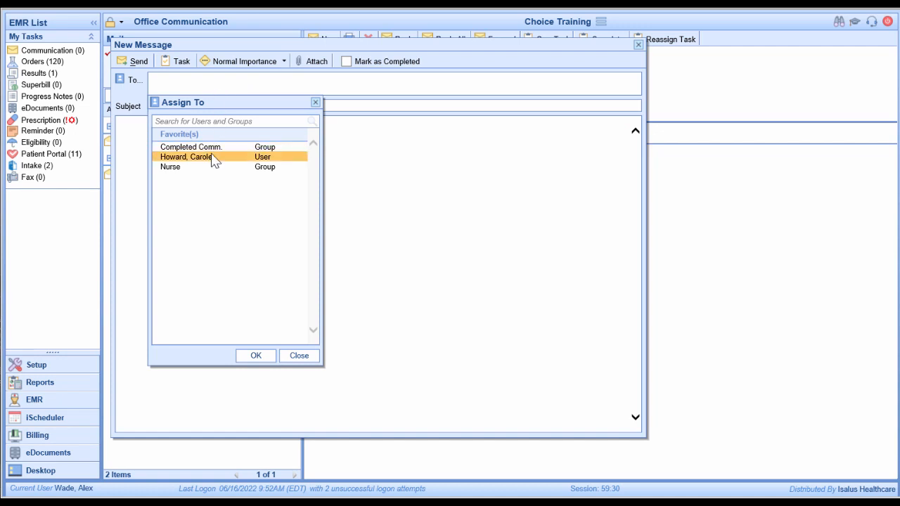
left_click(214, 159)
left_click(256, 355)
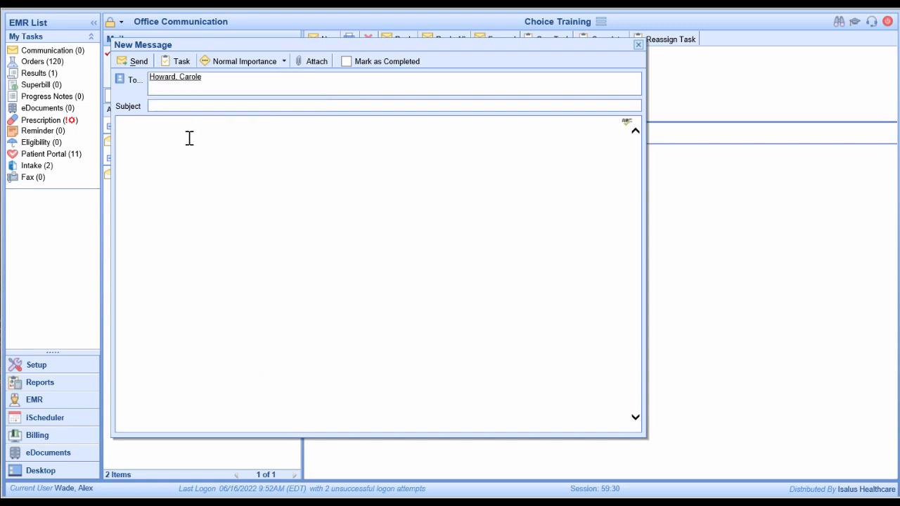
left_click(169, 104)
type("Have a fun ")
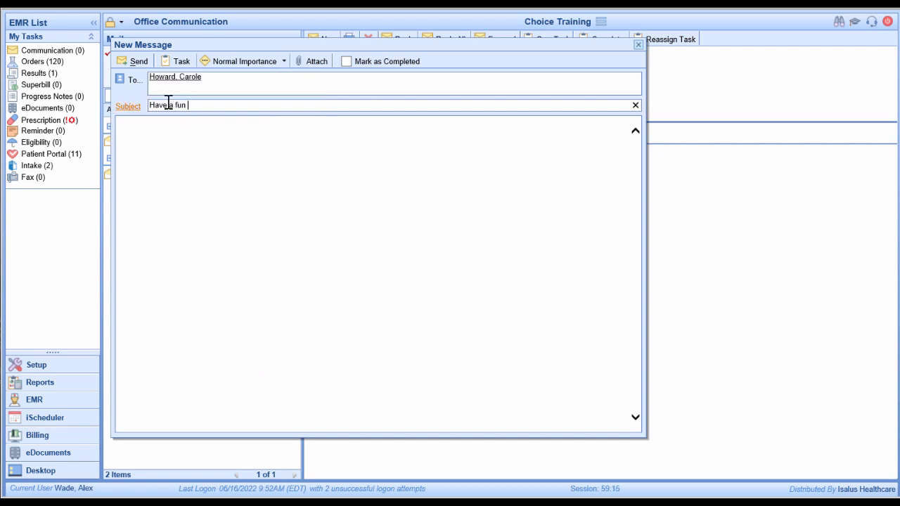
type("vacation")
Write the PTO work-coverage body, sign off with 'Thanks,' and your name, and send it
left_click(212, 154)
type("Enjoy")
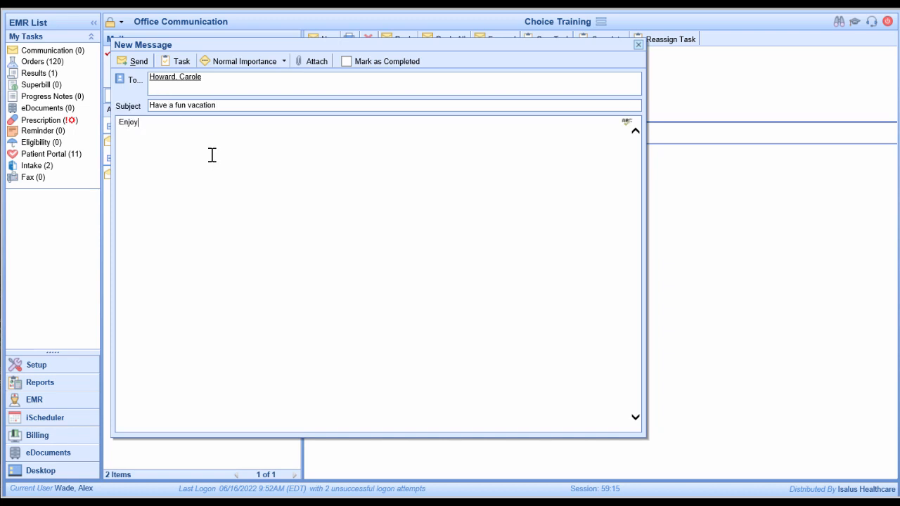
type(" your PTO and I'll take care of")
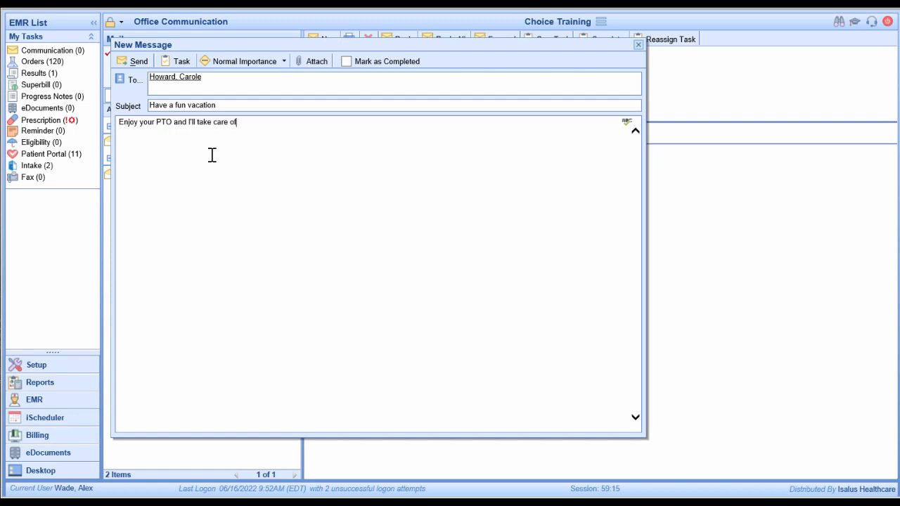
type(" your work while you;r eout!")
key("Return")
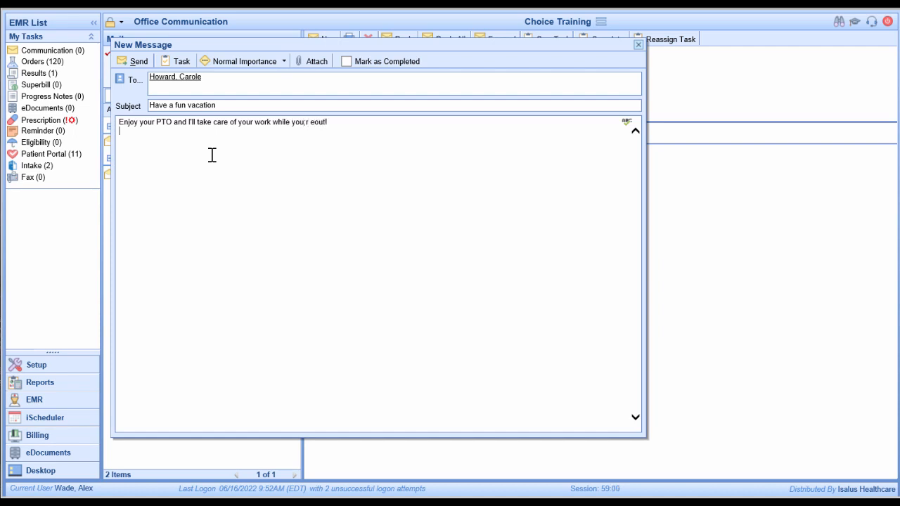
type("Thanks,")
key("Return")
type("Alex")
left_click(305, 108)
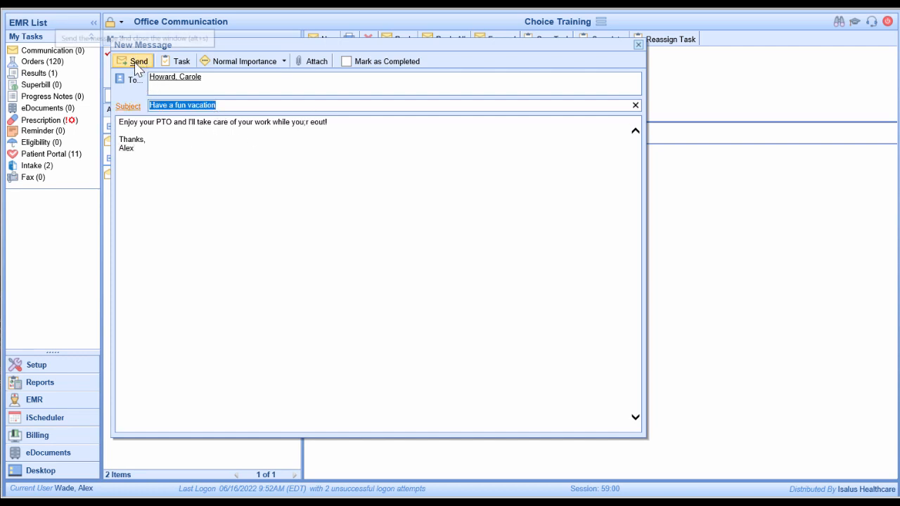
left_click(235, 204)
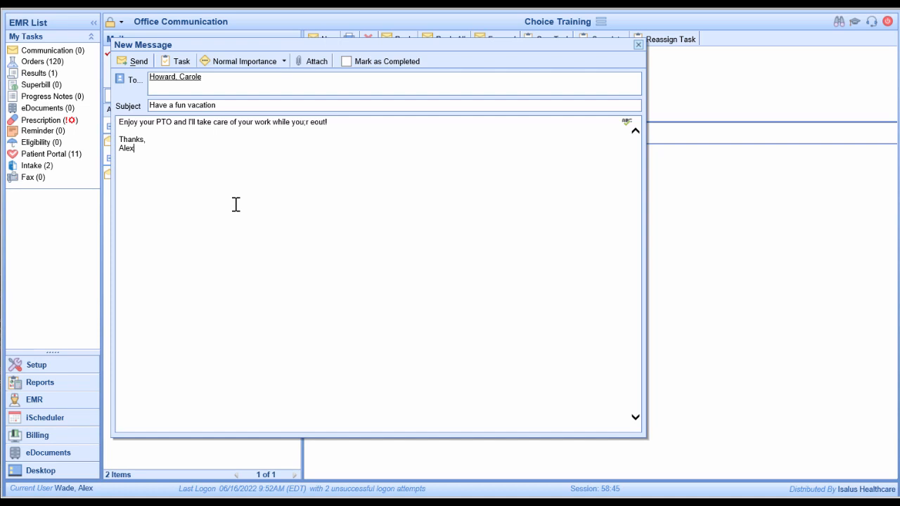
left_click(134, 61)
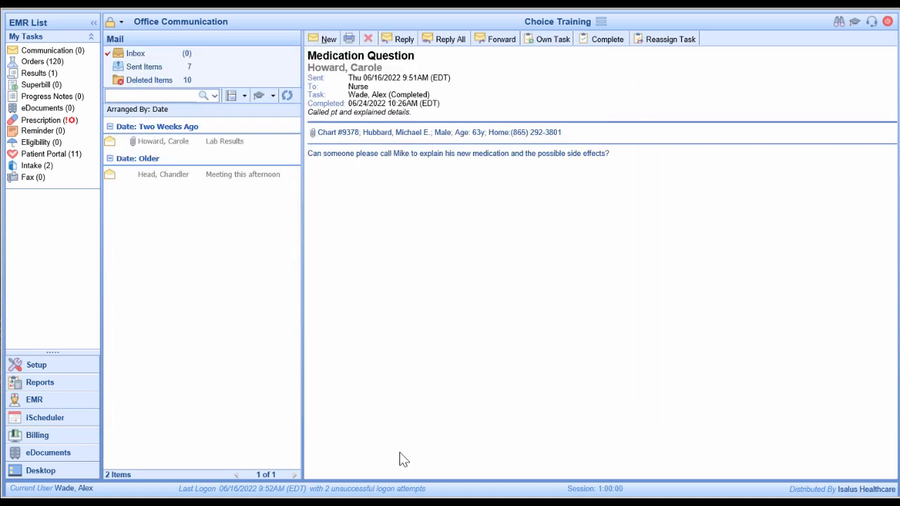